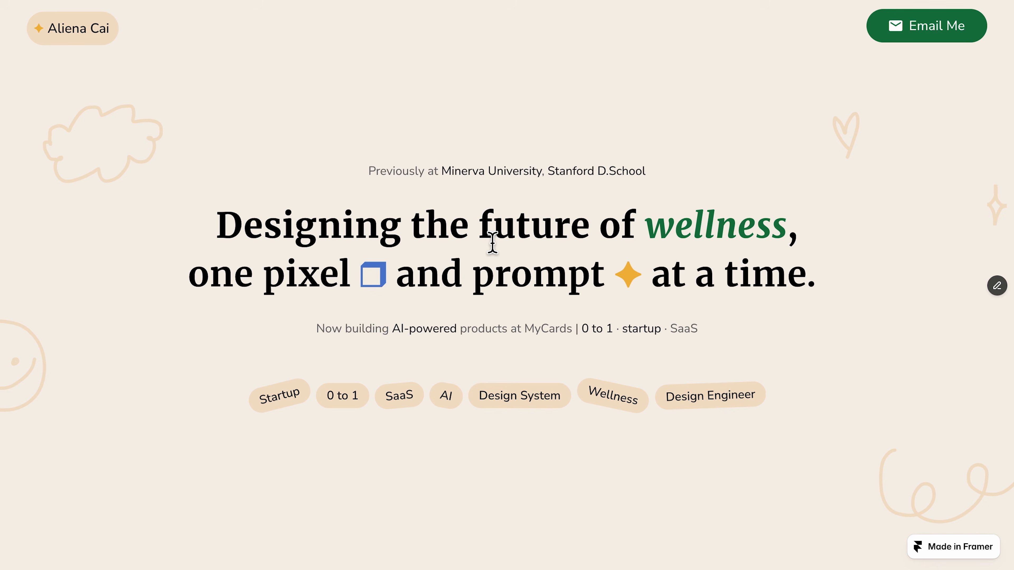
- Examine the headlines and project descriptions of the sample wellness, Fast Track UX and eBay portfolio pages
drag(379, 235, 528, 245)
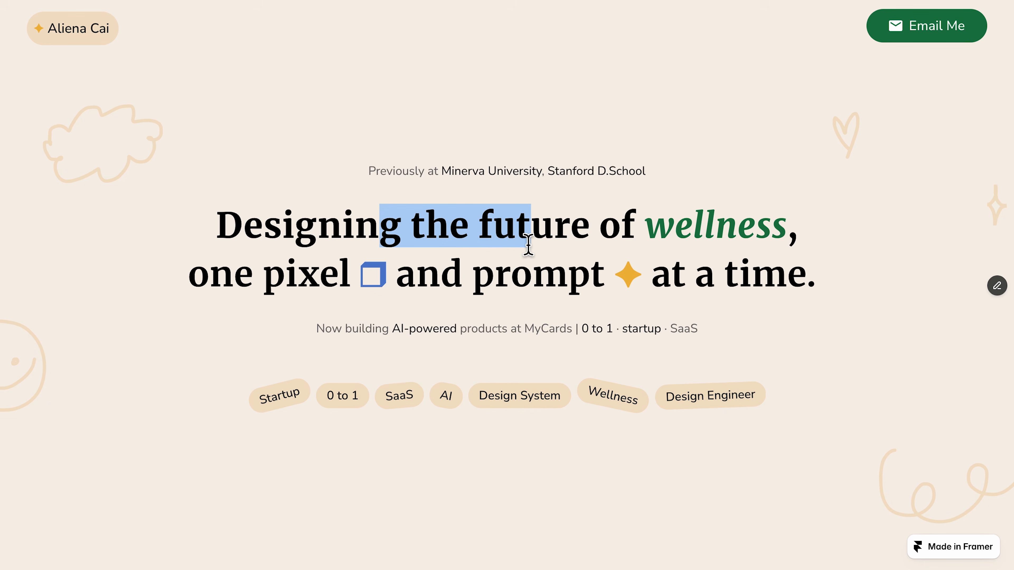
drag(458, 330, 560, 340)
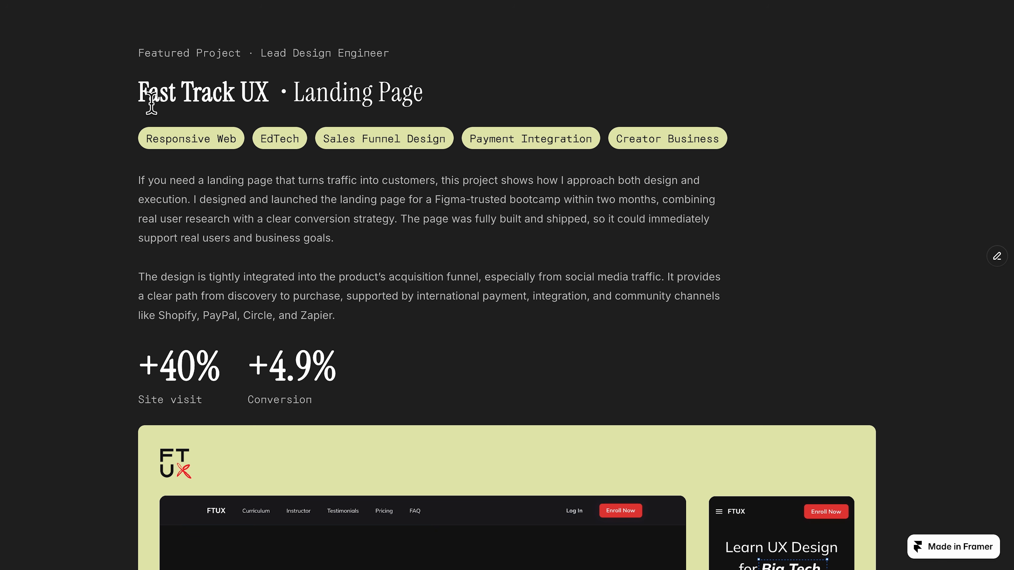
drag(143, 99, 427, 107)
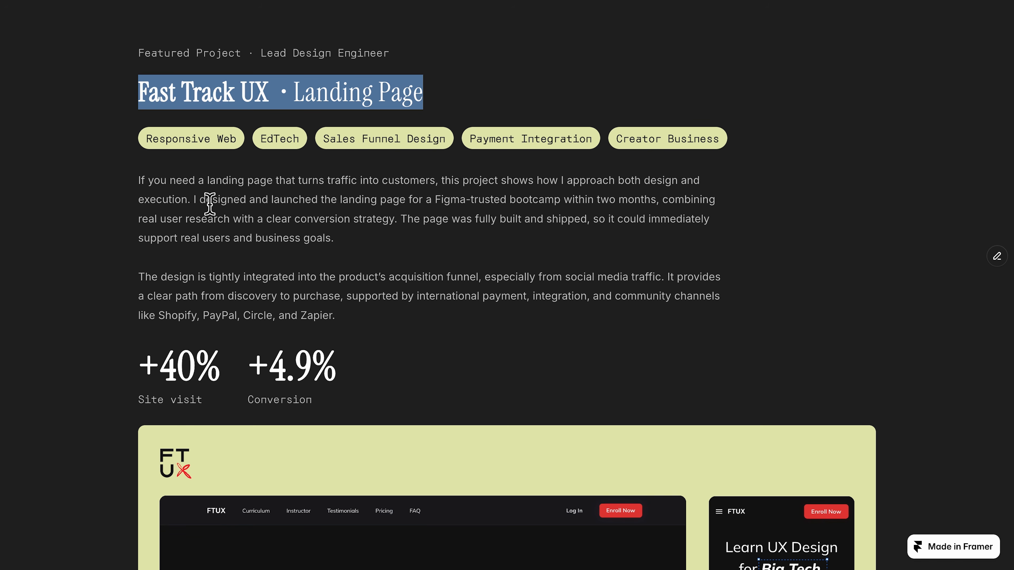
drag(145, 181, 323, 249)
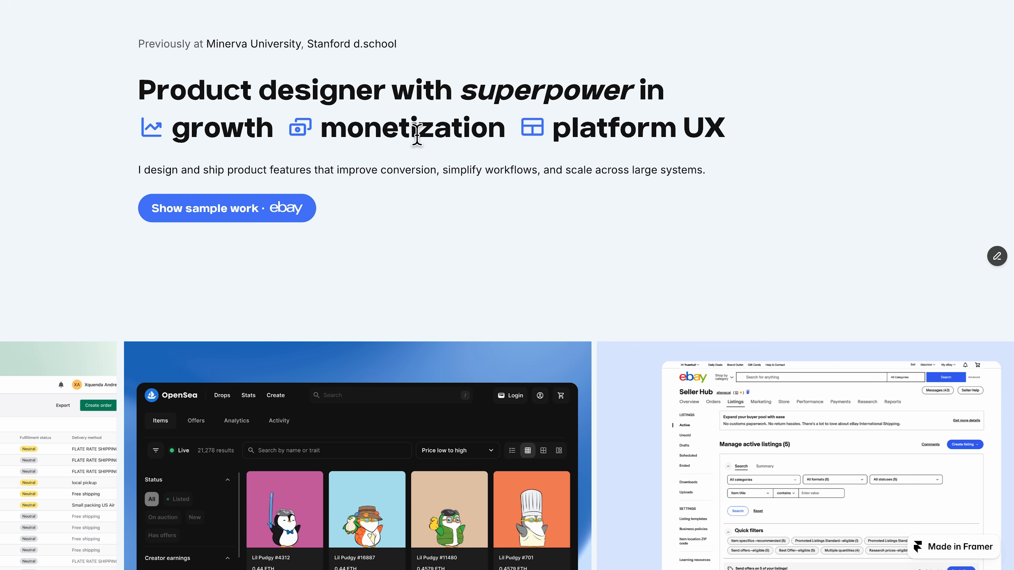
drag(279, 89, 462, 101)
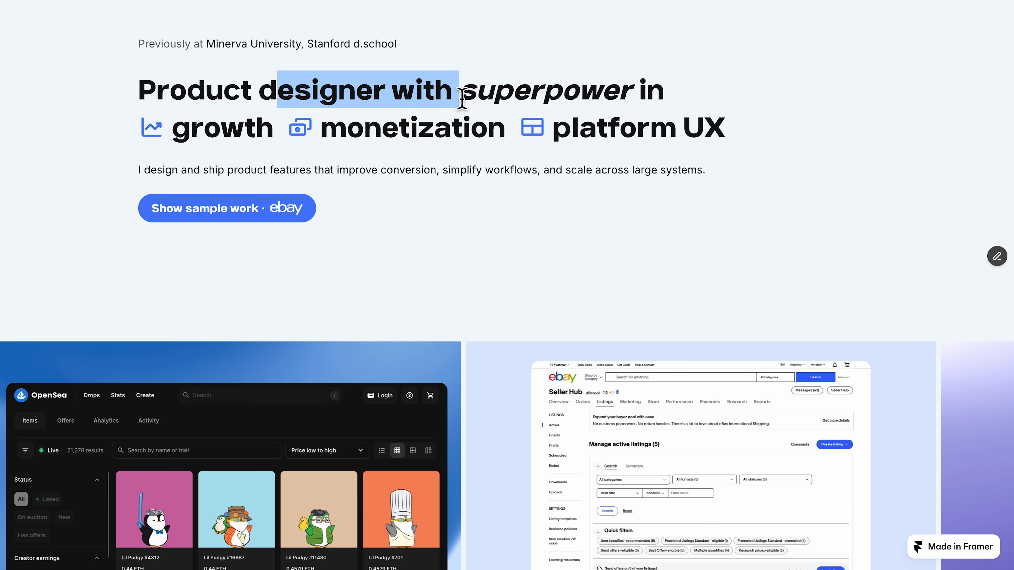
click(463, 96)
scroll(462, 100, down, 15)
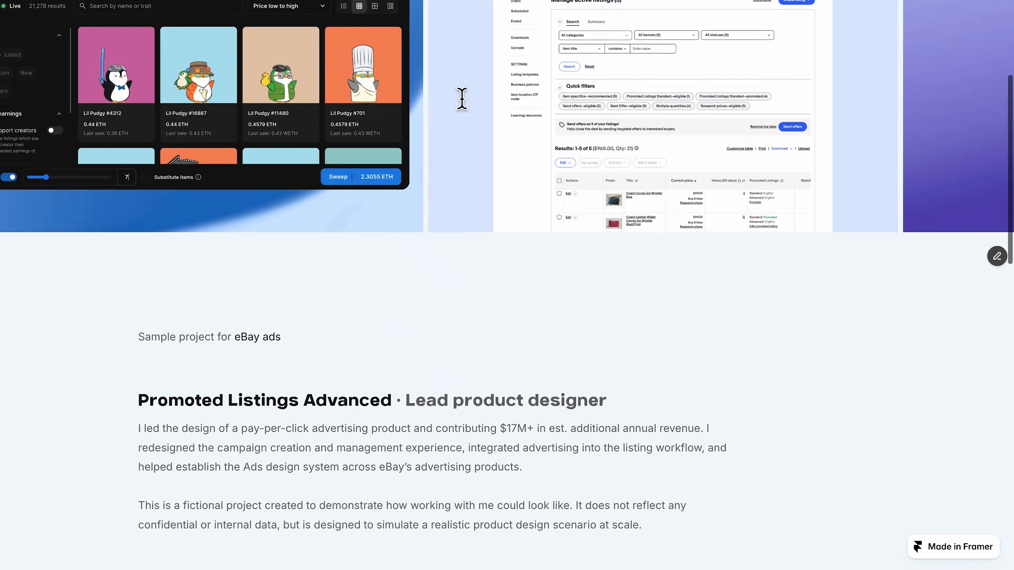
drag(536, 163, 283, 120)
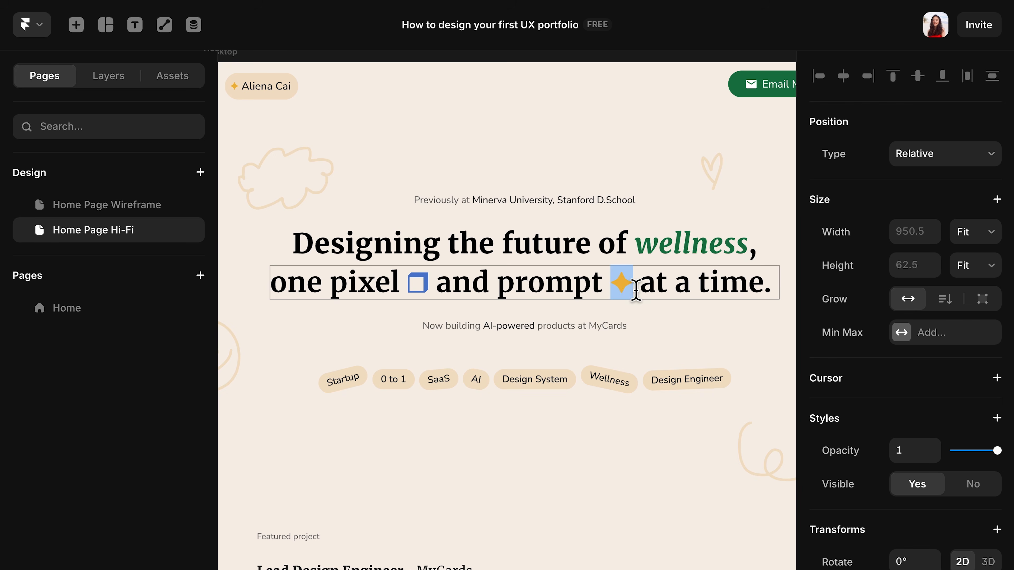
- Replace the star after "prompt" in the hero headline with an asterisk symbol from the bullets and stars characters
key(ctrl+super+space)
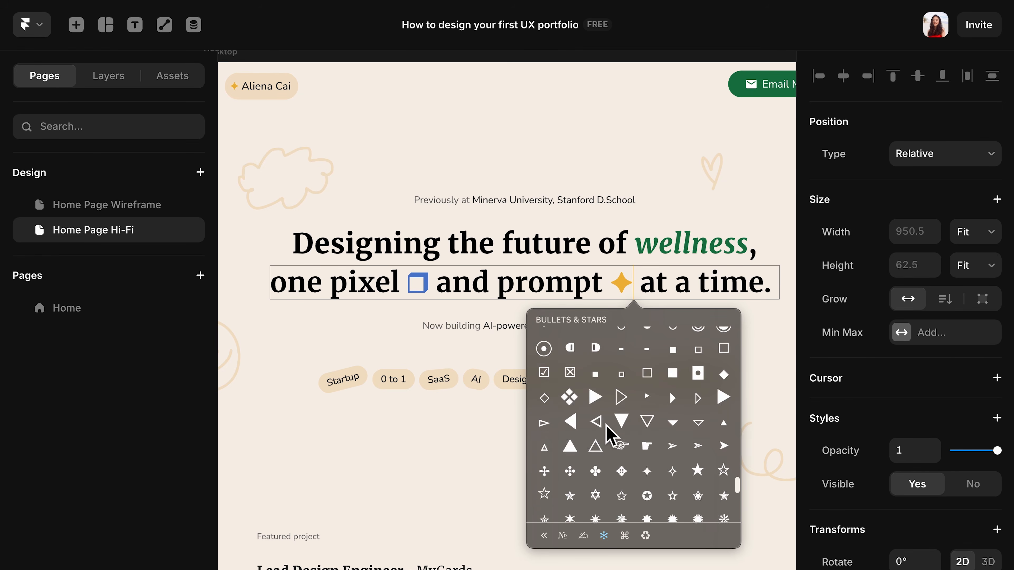
scroll(606, 425, down, 5)
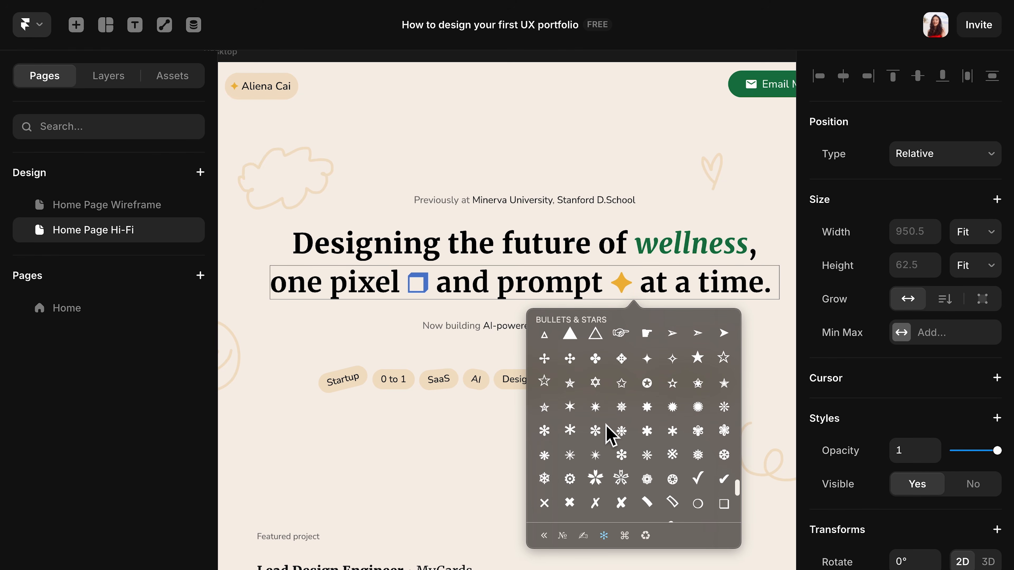
click(553, 431)
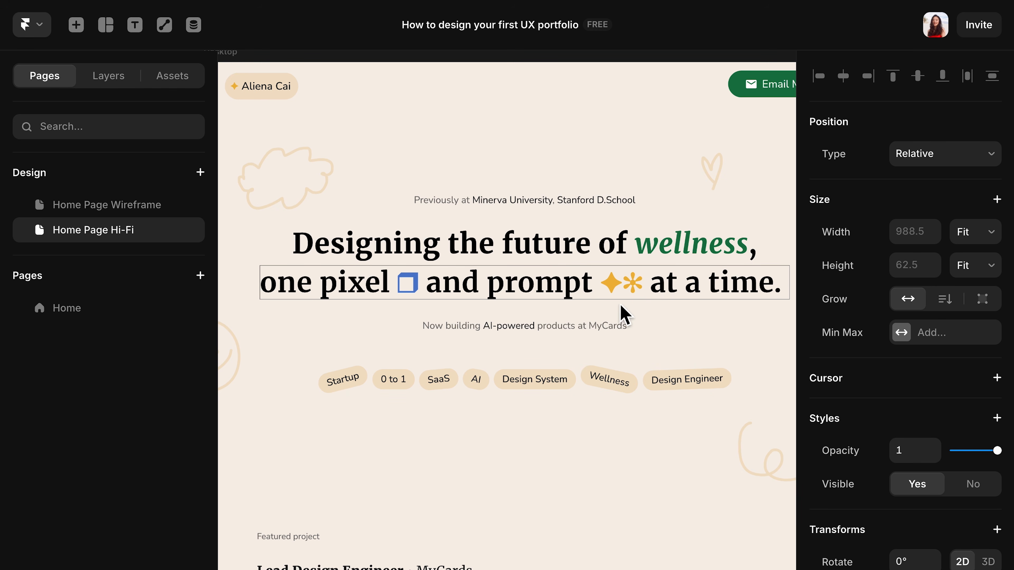
click(625, 287)
key(BackSpace)
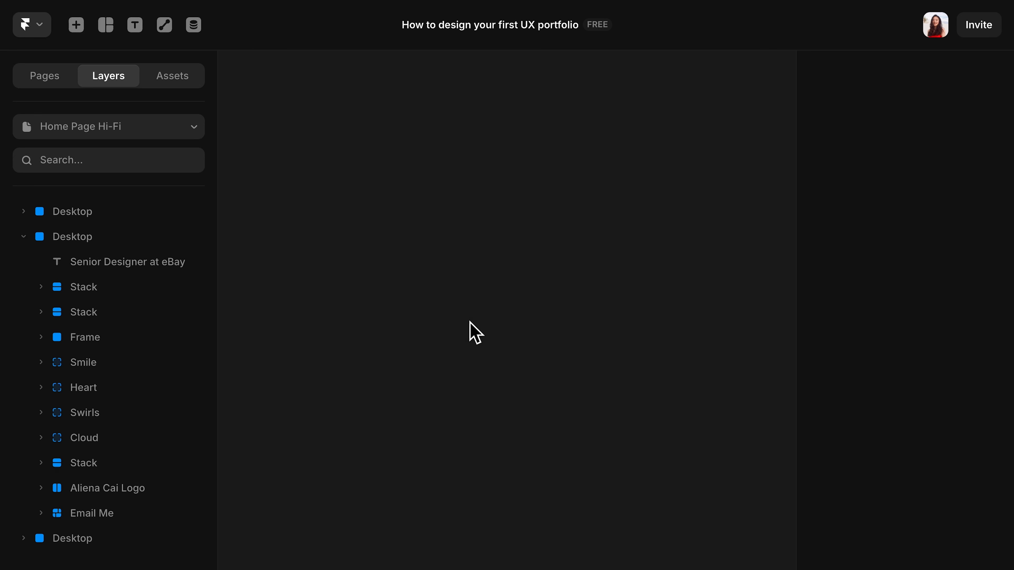
- Add a text layer reading "Example Button/Pill" on the empty canvas and wrap it in a stack
key(t)
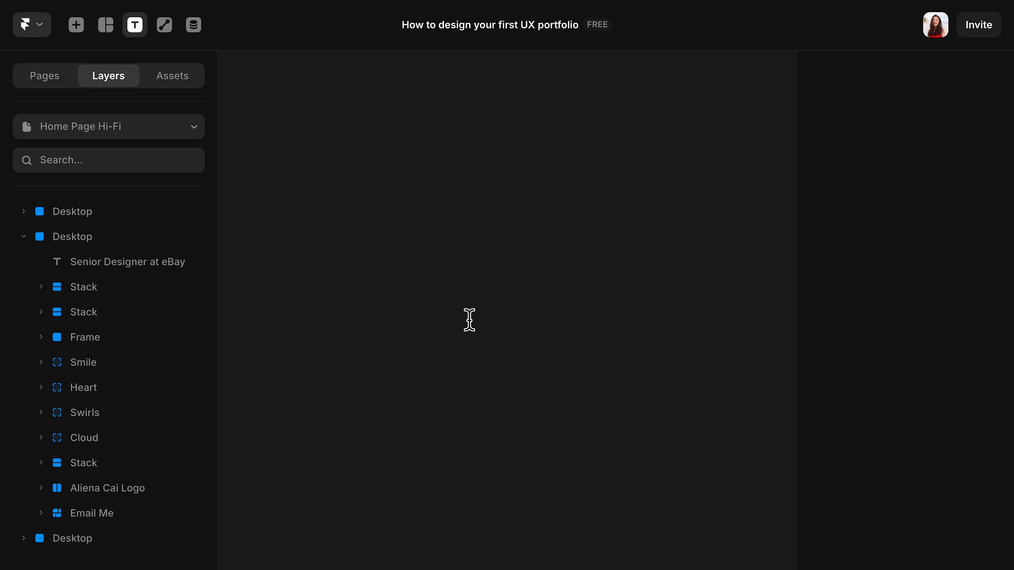
click(469, 320)
text(Example Button/Pill)
right_click(590, 330)
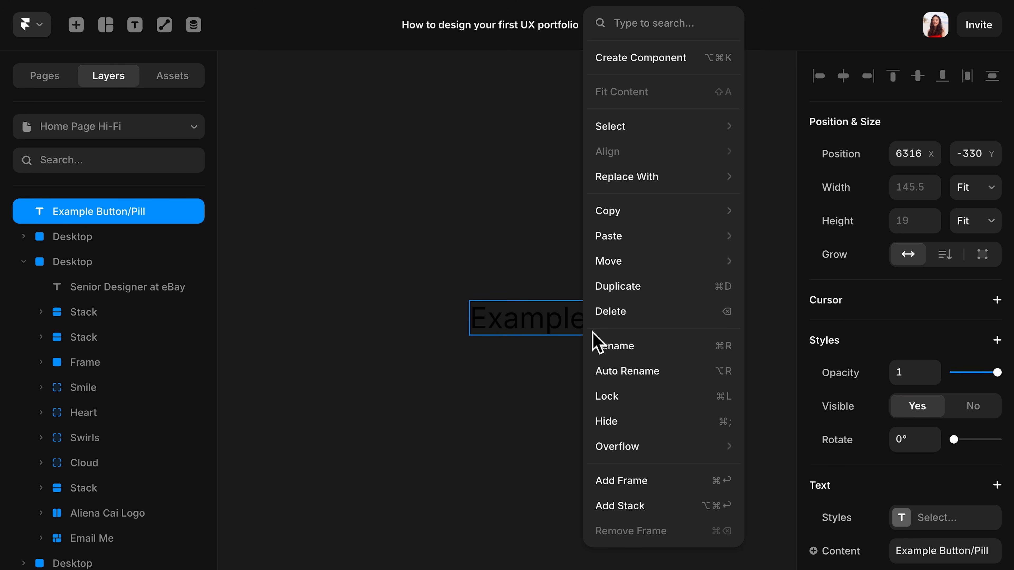
click(658, 506)
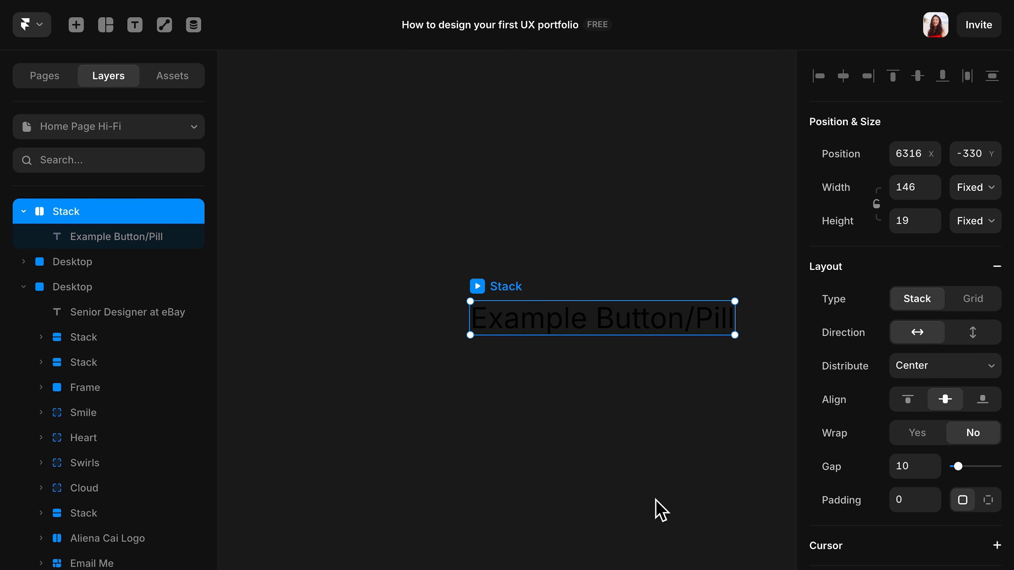
- Set the button stack's width to fit its content and its padding to 10
click(968, 198)
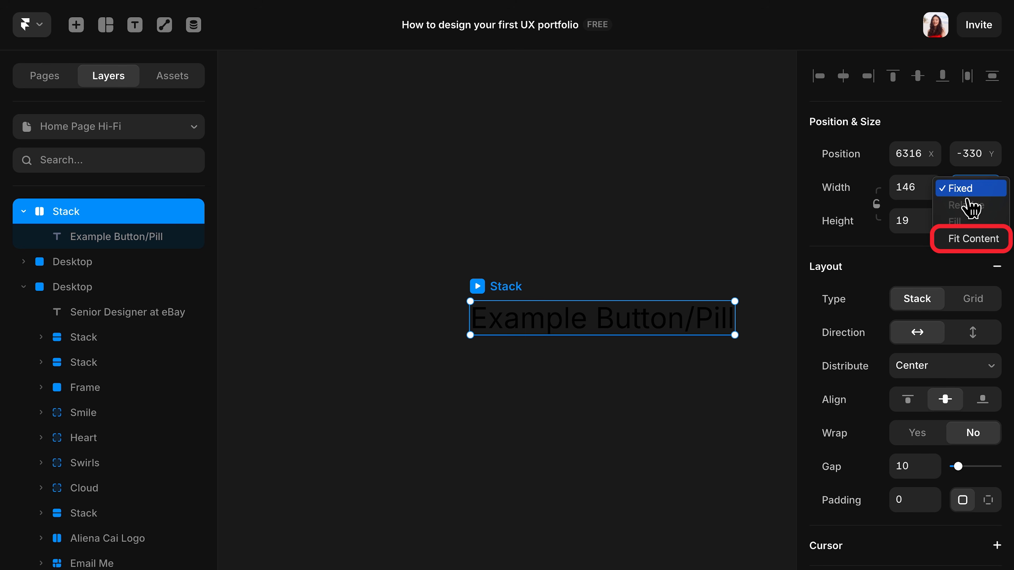
click(963, 240)
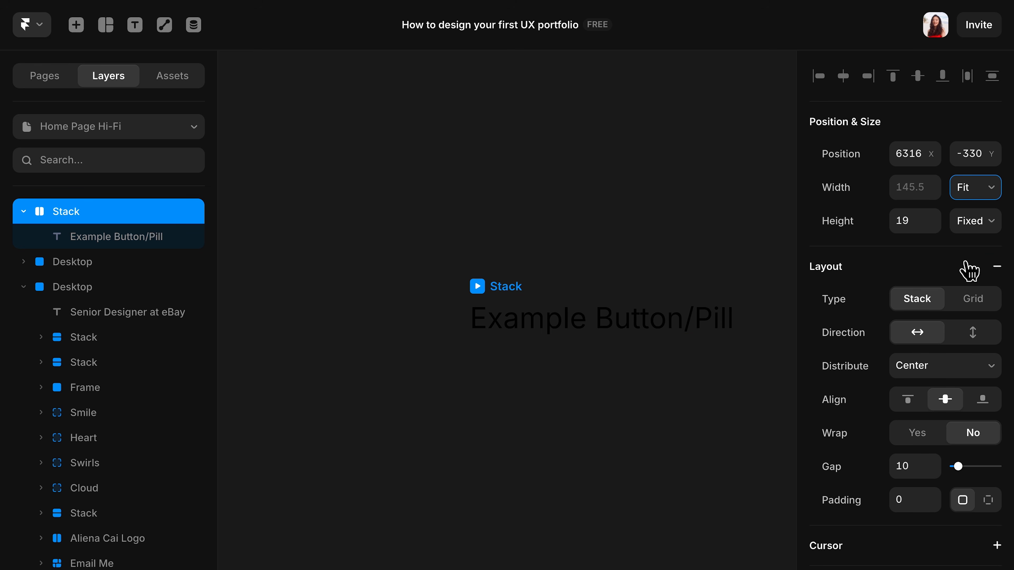
click(916, 511)
text(10)
key(Return)
- Give the button stack an FFFFFF fill and a corner radius of 510
scroll(908, 503, down, 6)
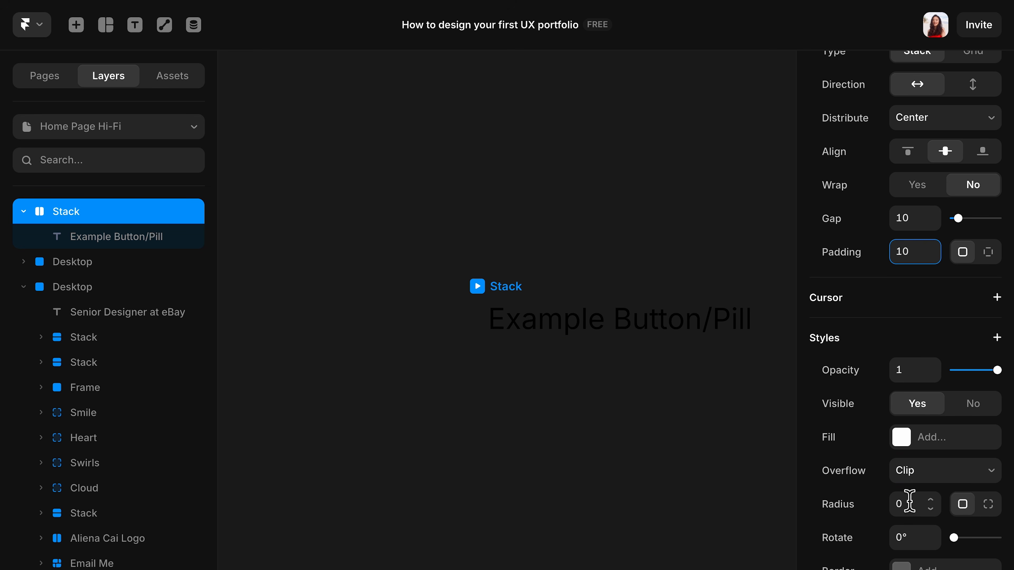
click(910, 444)
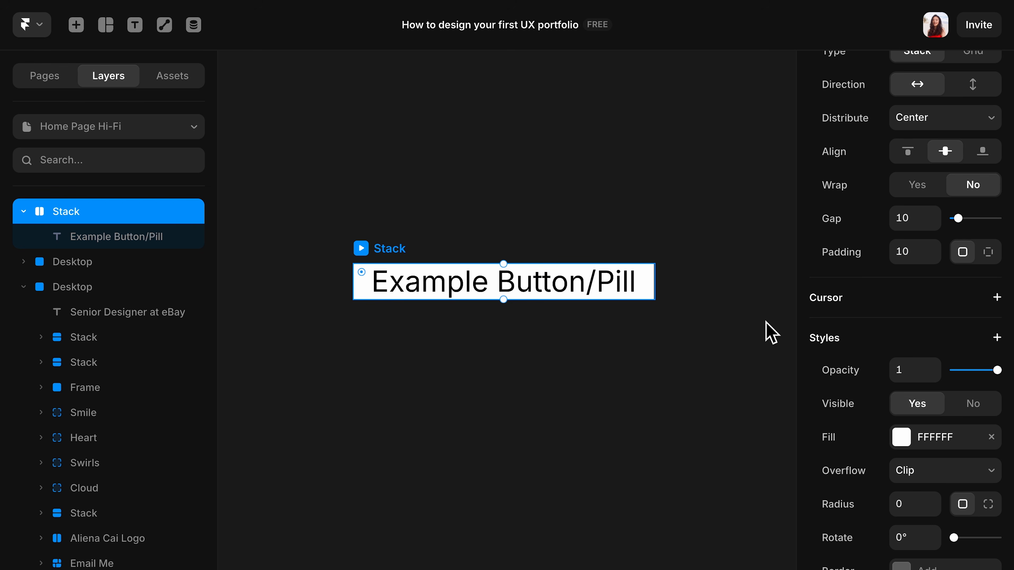
click(922, 506)
text(510)
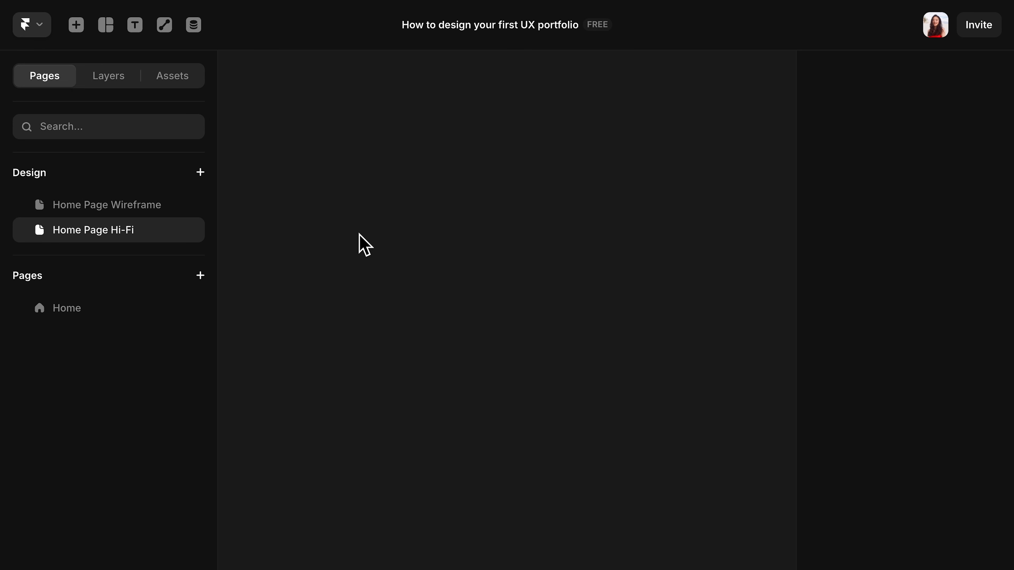
- Insert the first gradient shader, the liquid gradient, on the canvas
click(75, 25)
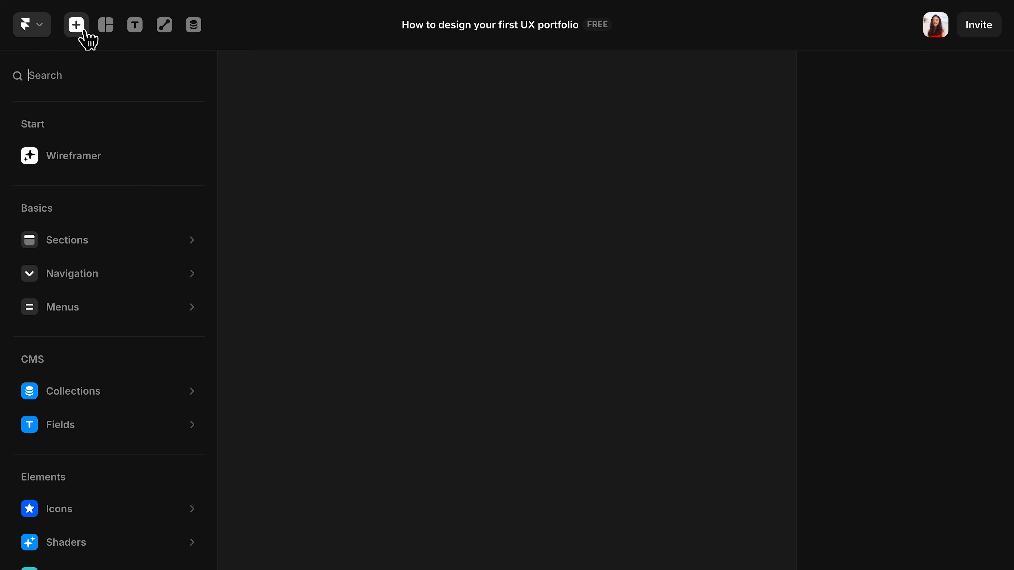
mouse_move(133, 547)
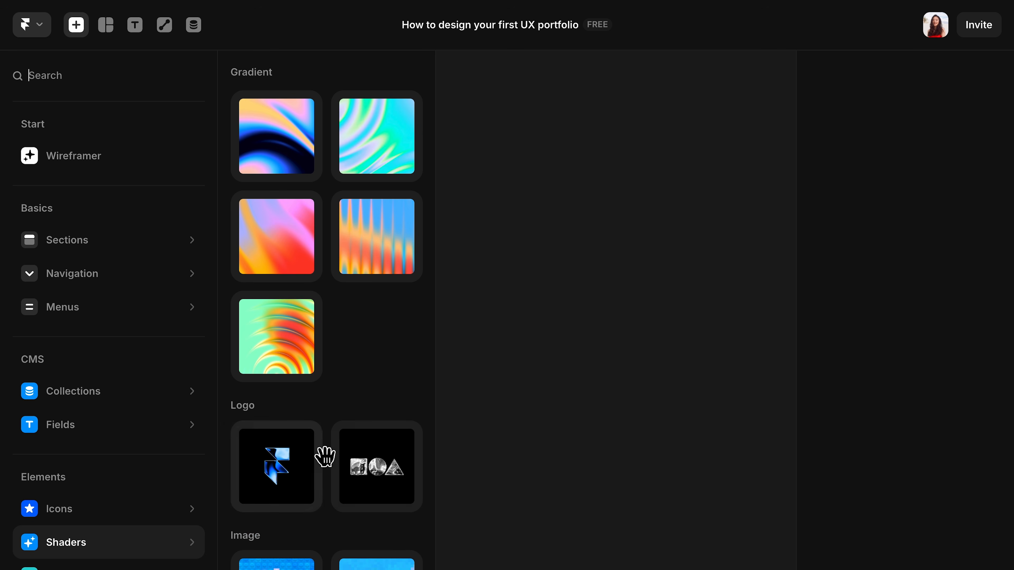
scroll(331, 401, down, 5)
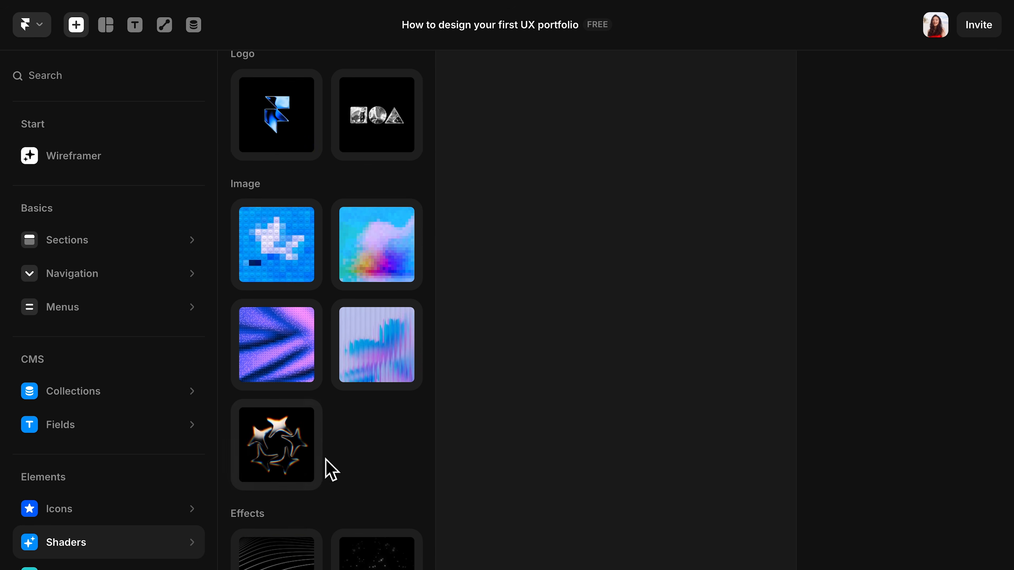
scroll(329, 469, up, 5)
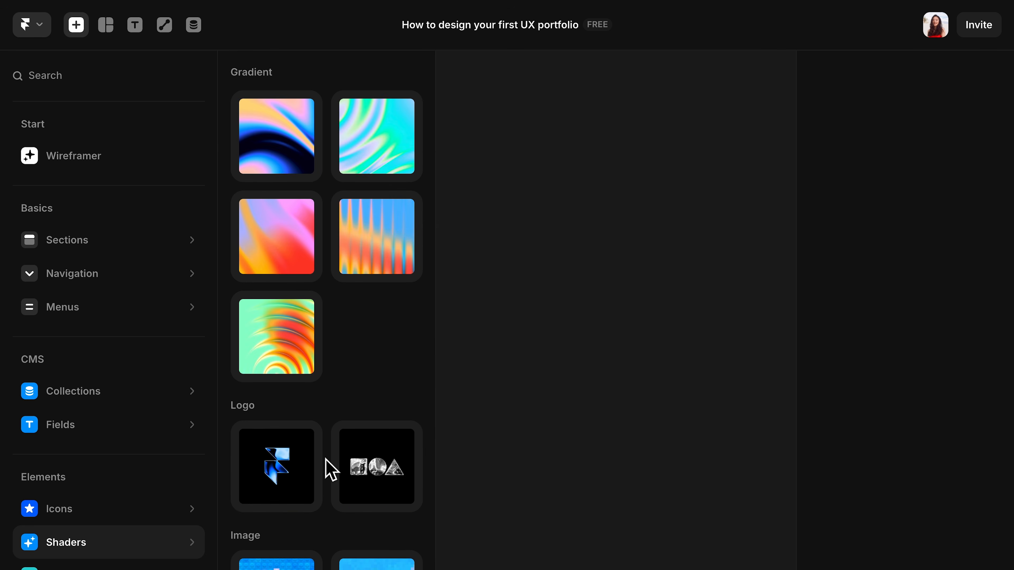
click(264, 155)
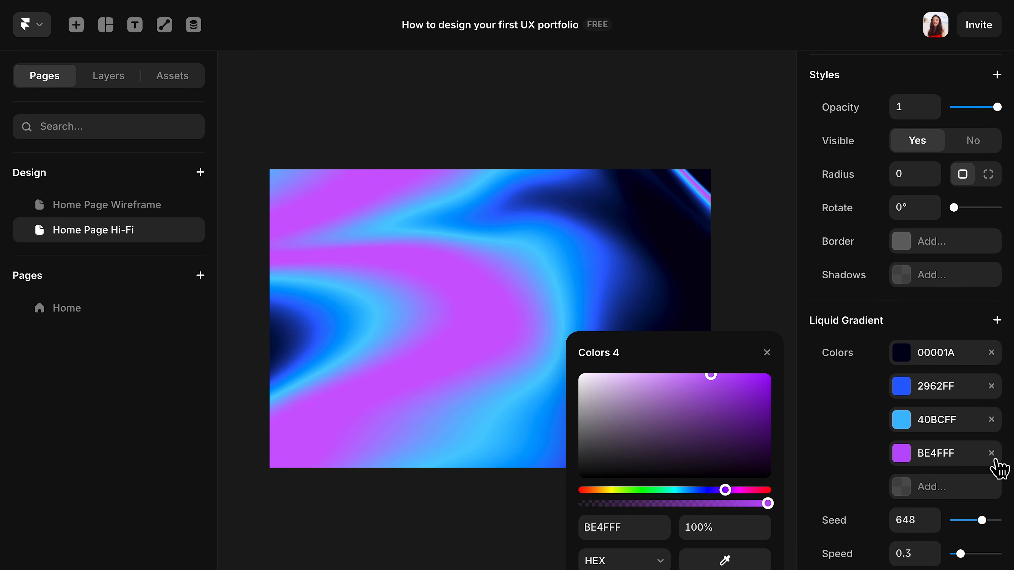
- Remove the 2962FF color from the liquid gradient, set seed 582, speed 0.61 and scale 0.19, and adjust the amplitude
click(998, 392)
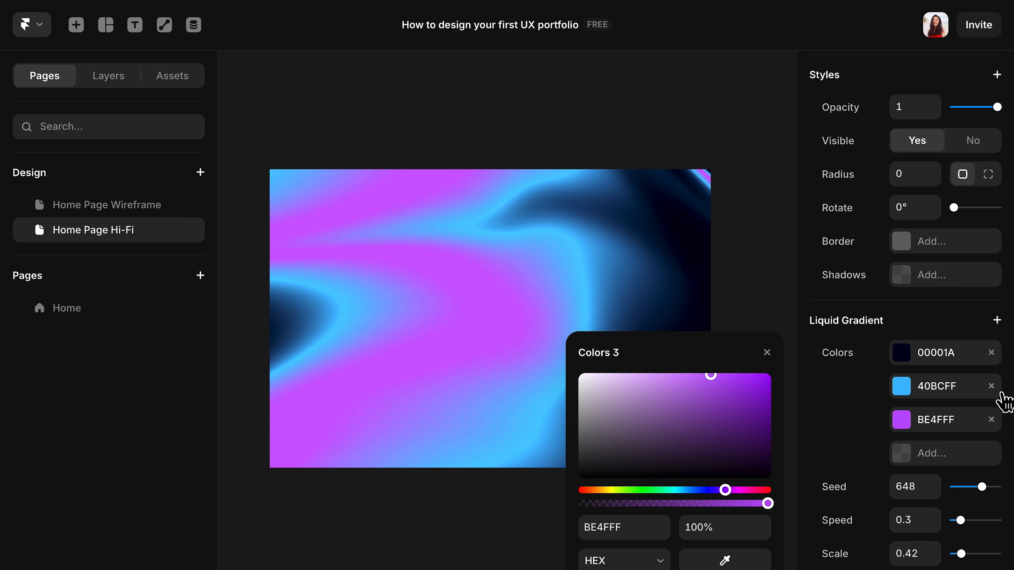
scroll(960, 479, down, 3)
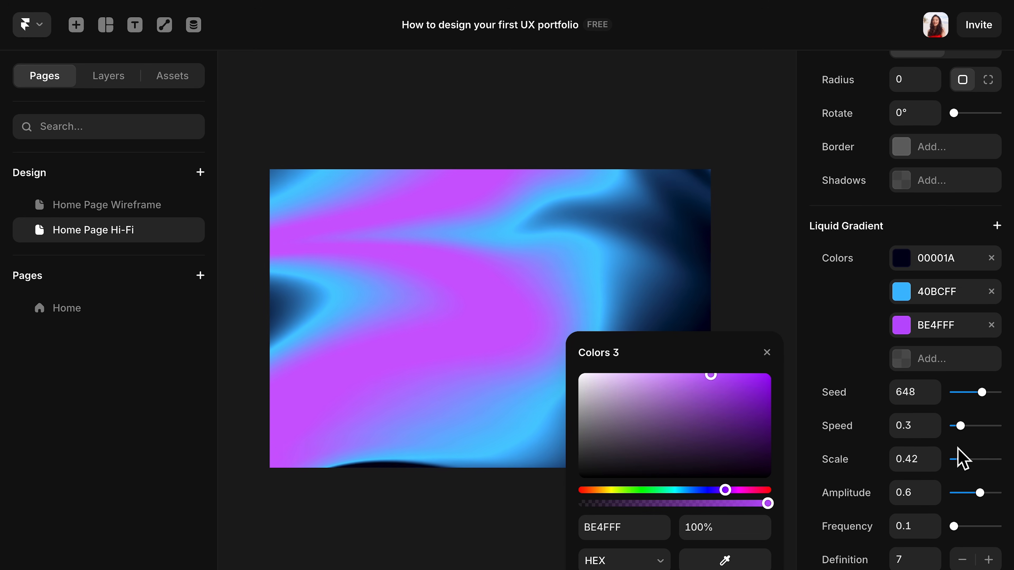
drag(971, 404, 966, 476)
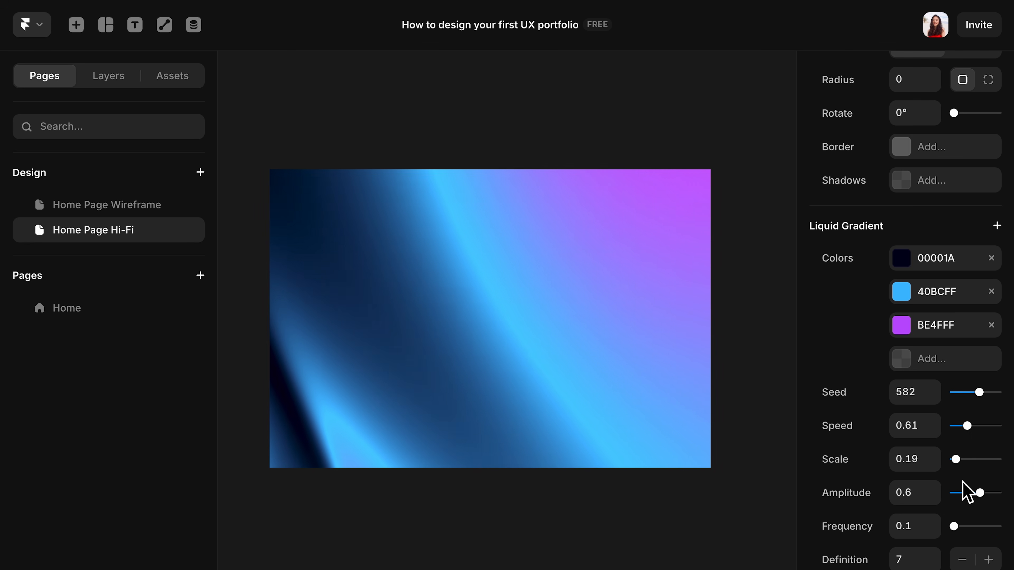
drag(978, 495, 968, 494)
click(976, 498)
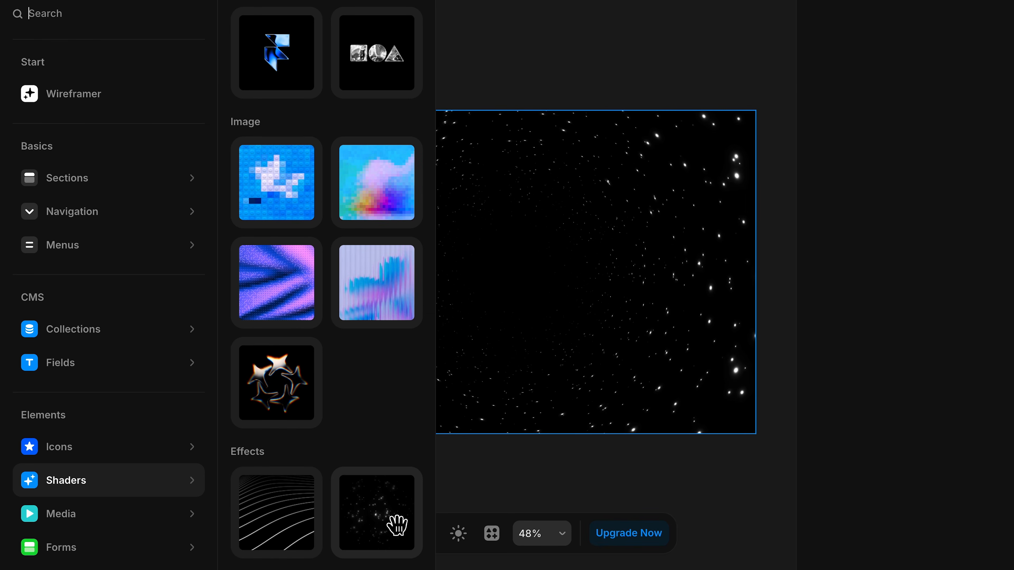
- Add the starfield effect shader and the Framer logo shader to the canvas
drag(401, 527, 574, 377)
click(575, 377)
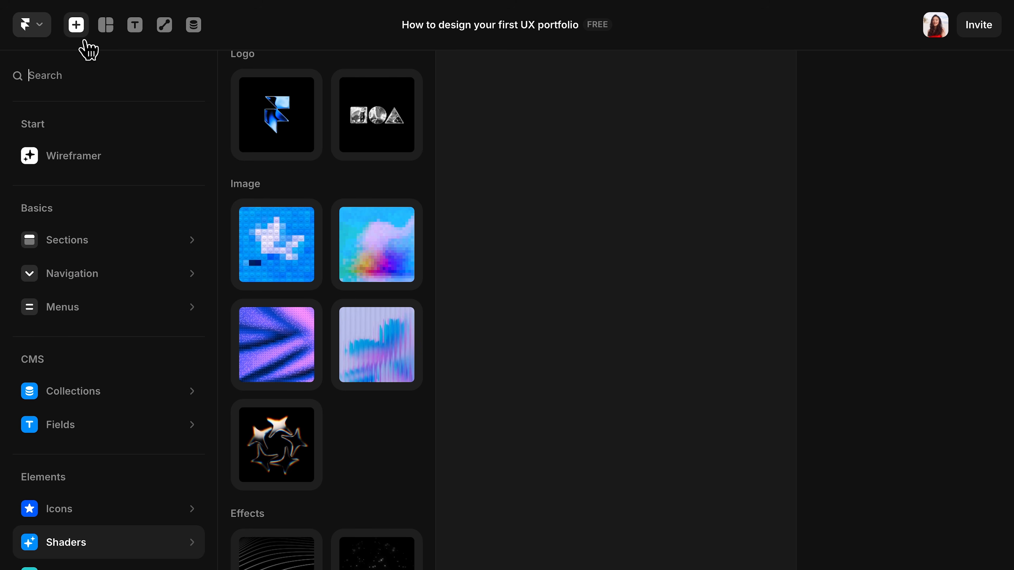
mouse_move(168, 552)
scroll(345, 389, up, 1)
scroll(344, 390, up, 8)
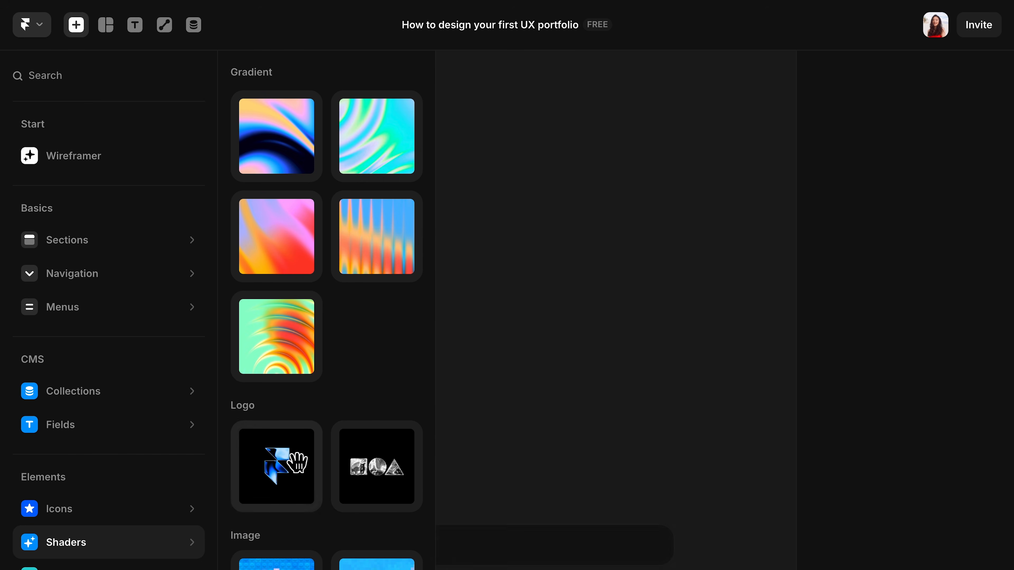
click(298, 463)
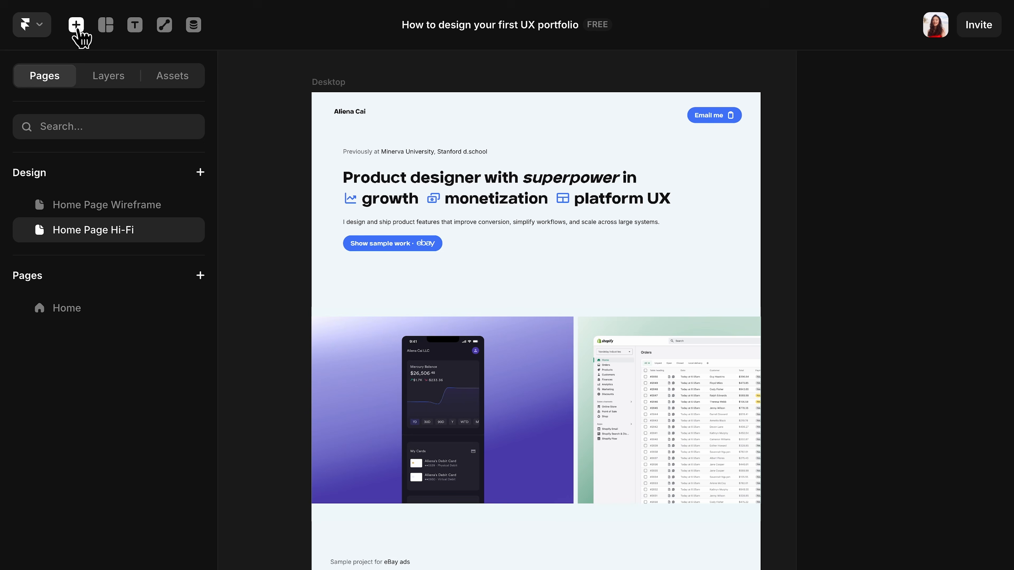
- Browse the insertable elements from Icons and Media through Interactive and Social to Utility and Creative
click(80, 28)
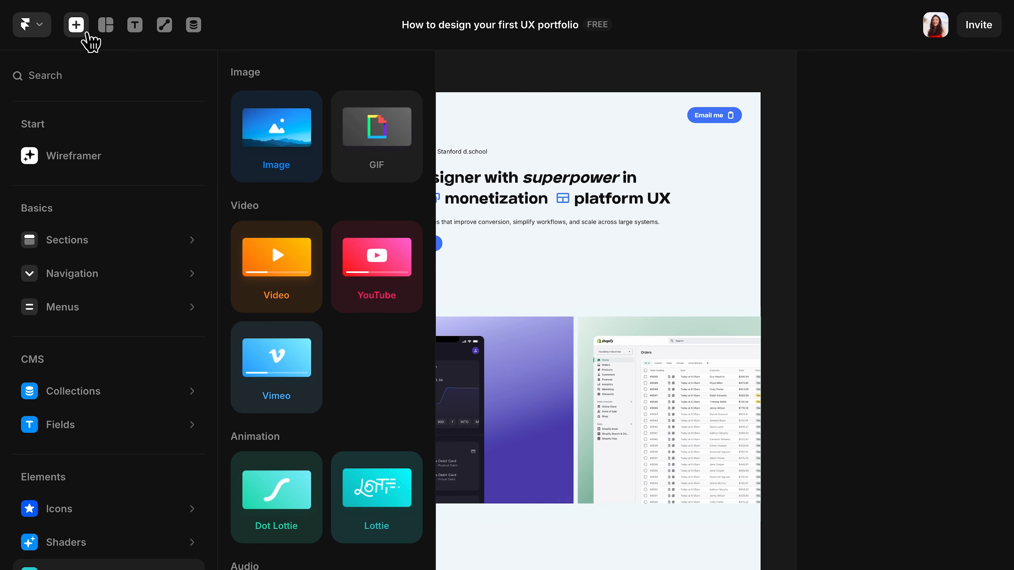
mouse_move(107, 302)
scroll(107, 302, down, 1)
mouse_move(109, 375)
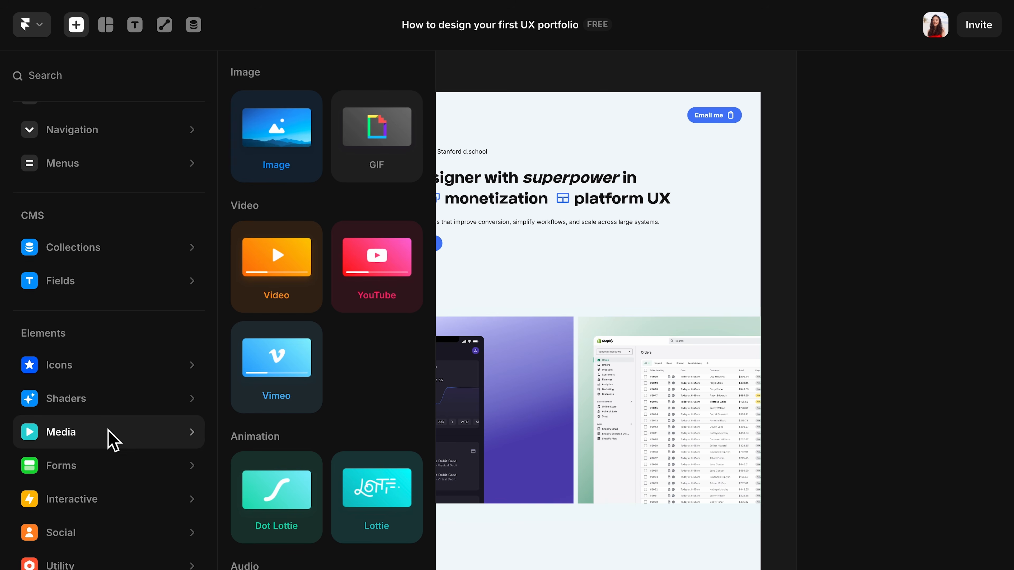
mouse_move(109, 459)
mouse_move(117, 507)
scroll(304, 369, down, 1)
scroll(304, 370, up, 1)
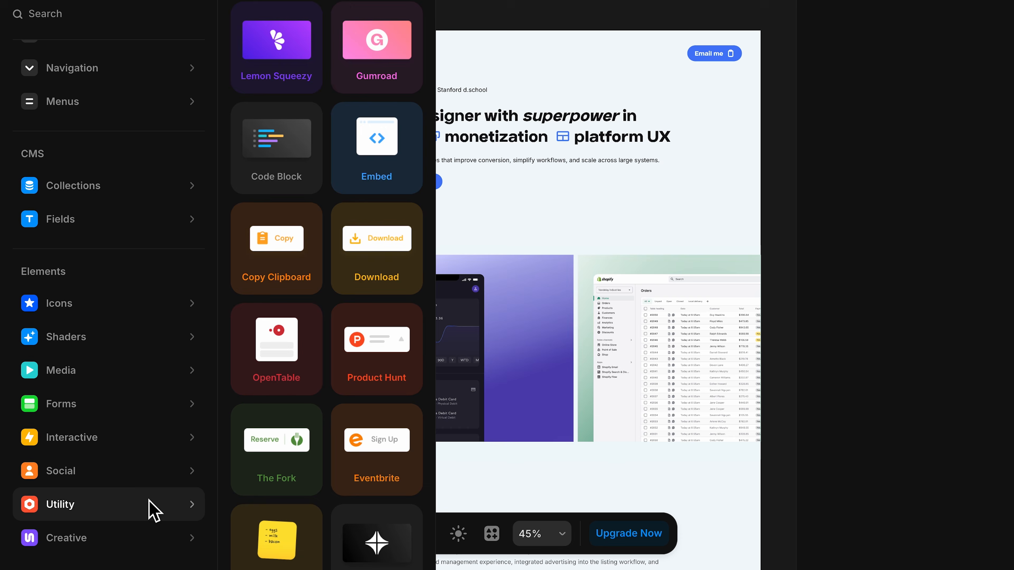
mouse_move(147, 537)
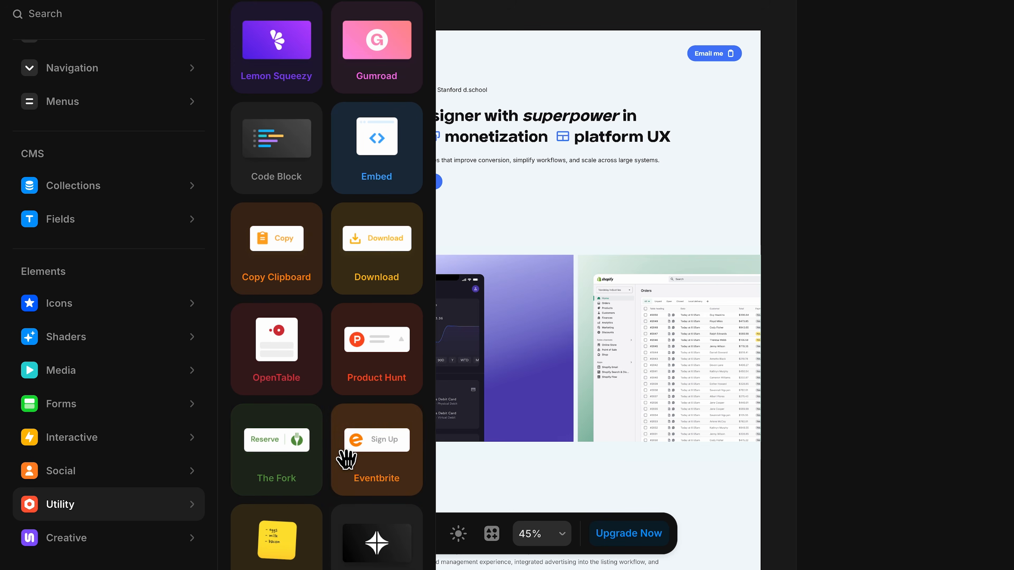
scroll(337, 507, down, 5)
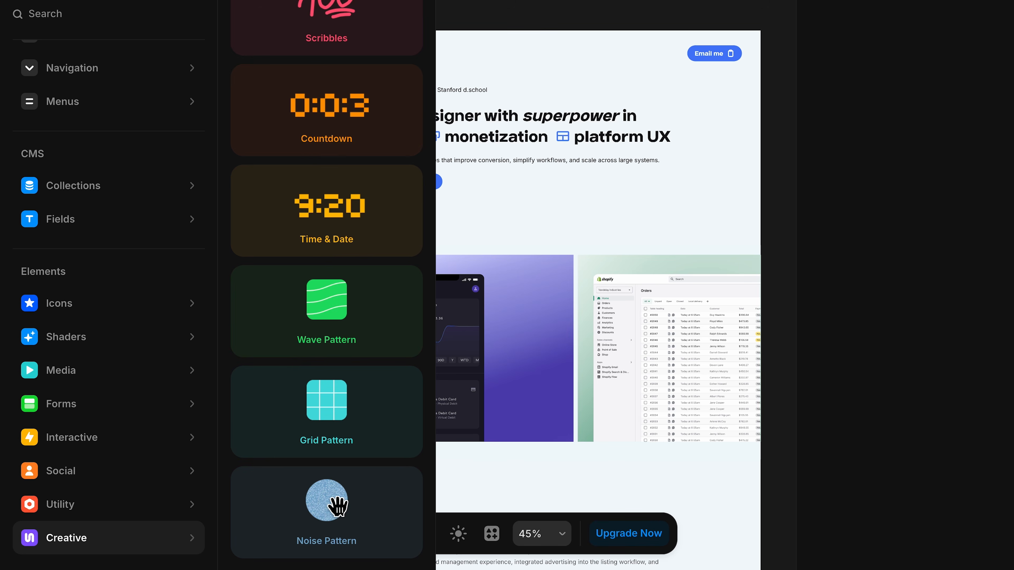
scroll(337, 506, up, 5)
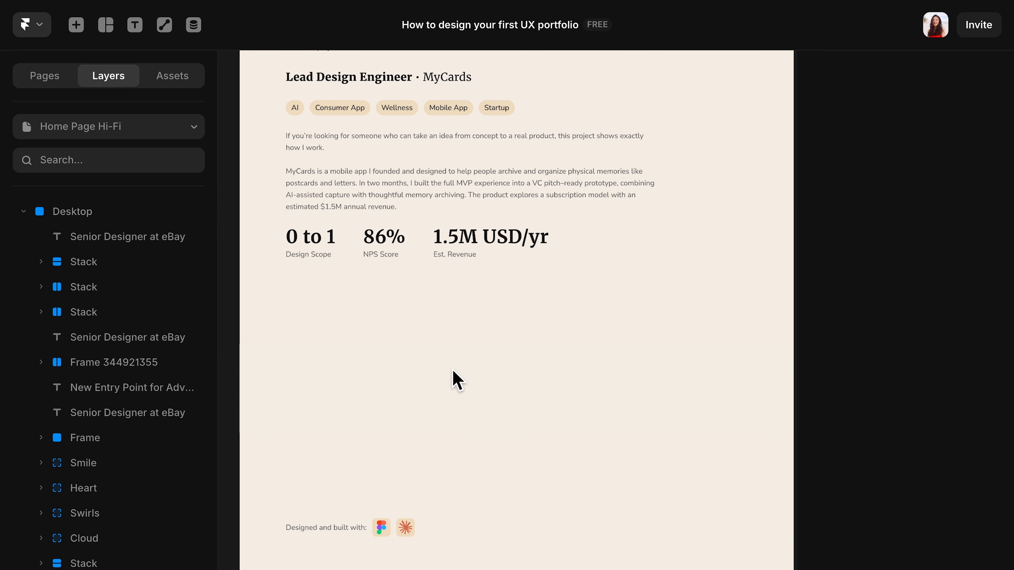
- Draw a frame of about 1000 × 448 below the MyCards project stats and fill it with the F2E0C7 color sampled from the tags
key(f)
drag(285, 289, 747, 496)
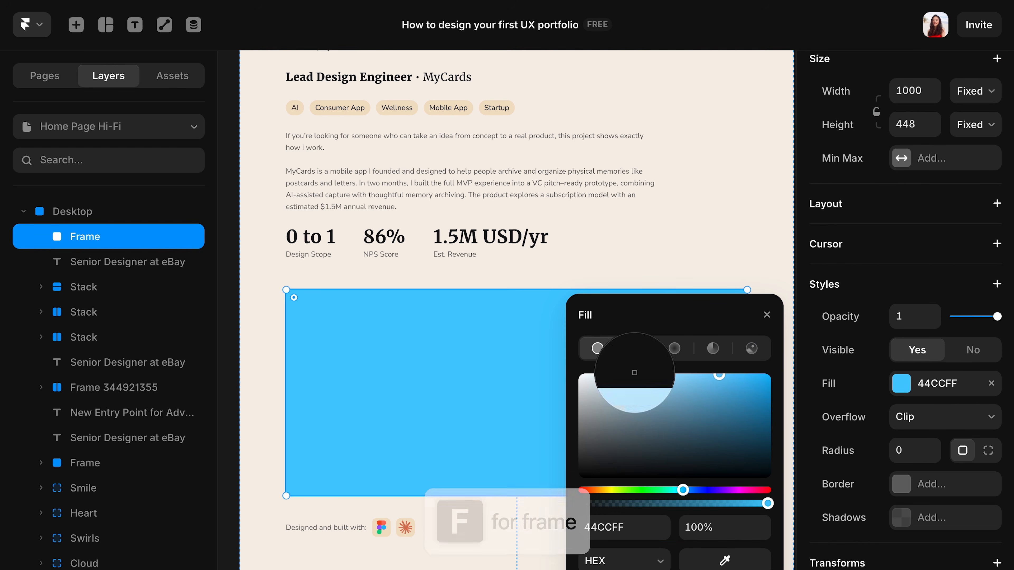
click(469, 107)
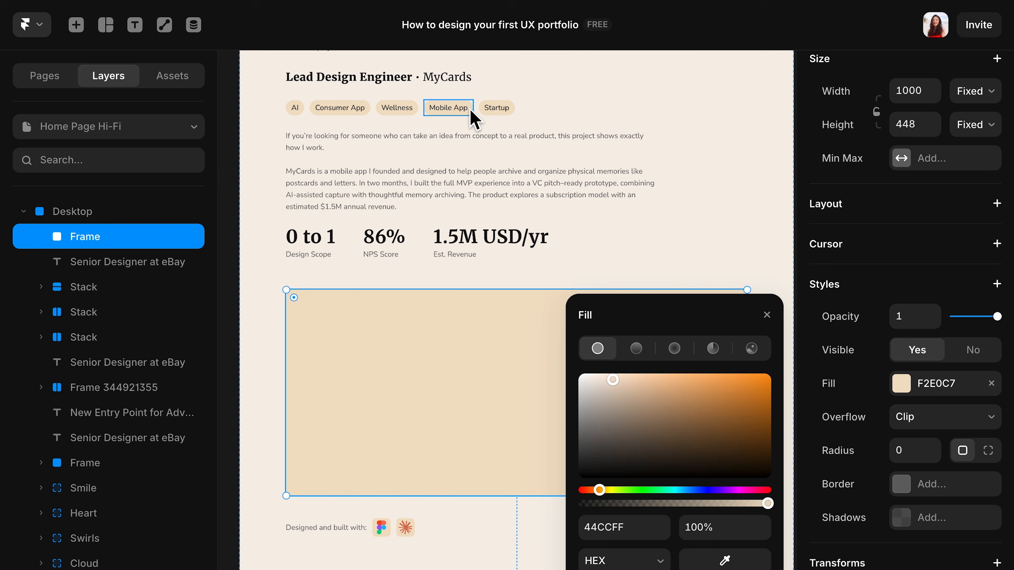
key(Escape)
click(655, 368)
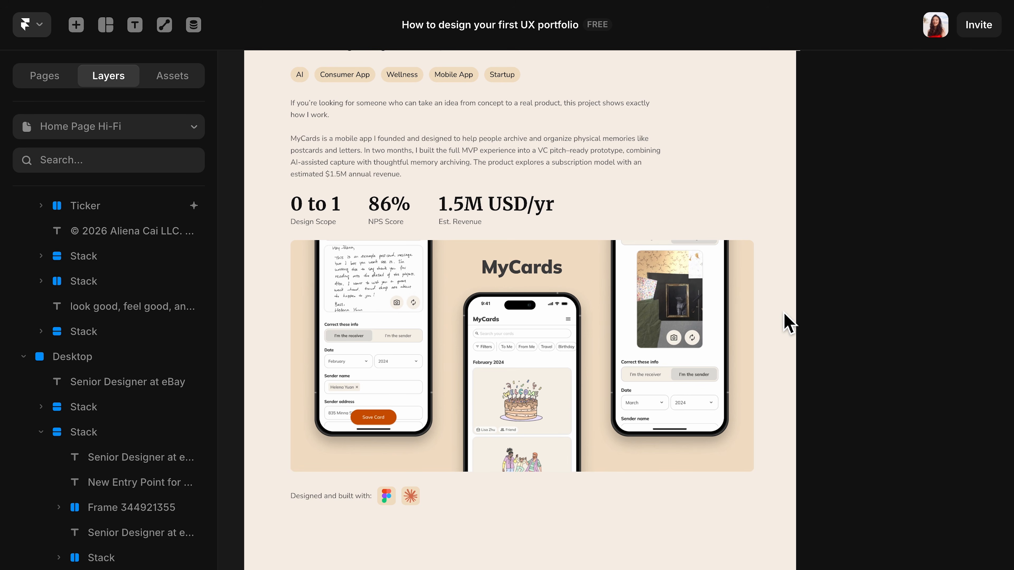
- Examine the phone mockups in the MyCards card and the nested website frames in the Fast Track UX card
scroll(753, 399, up, 5)
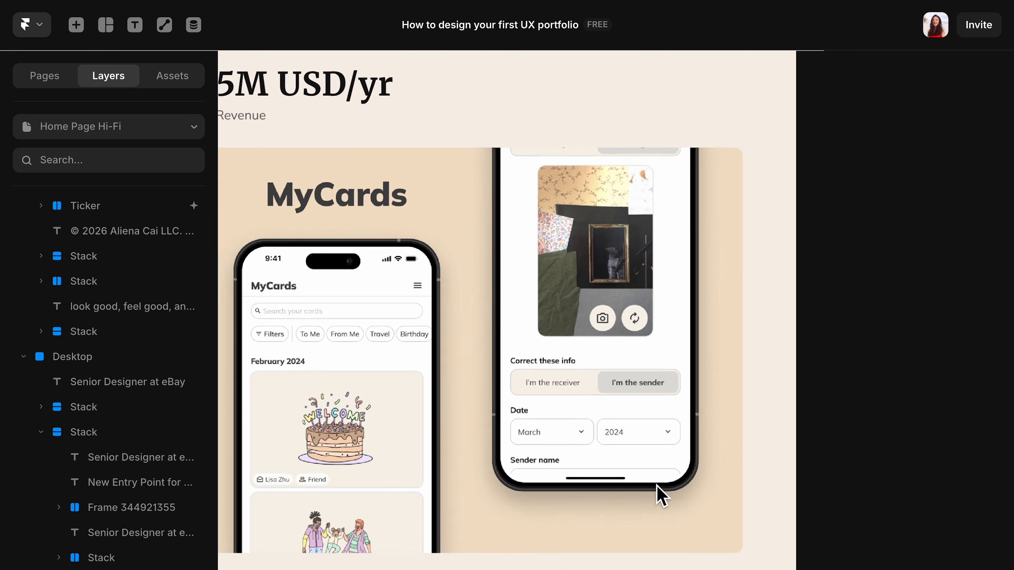
scroll(659, 494, down, 4)
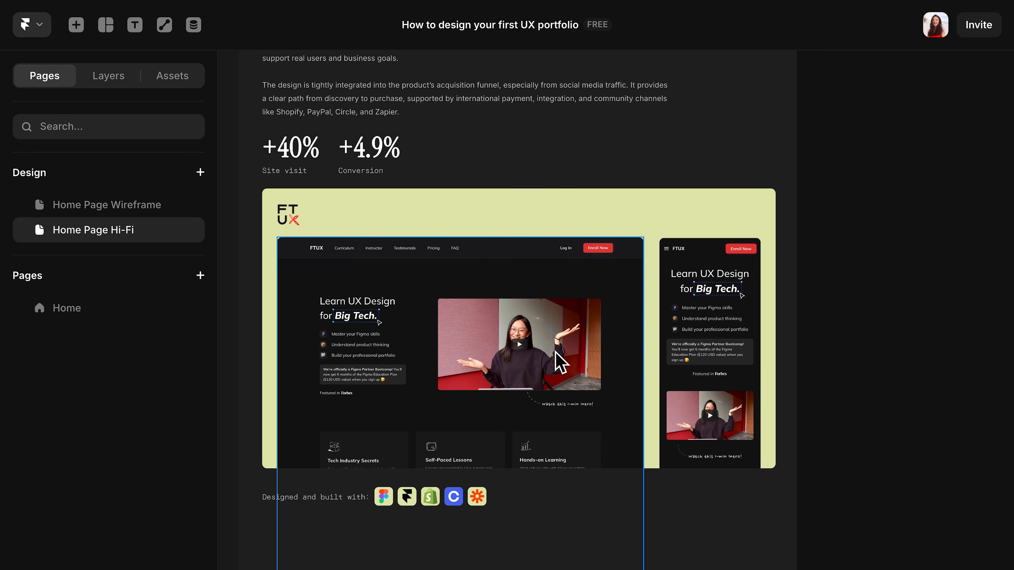
click(537, 358)
scroll(153, 359, down, 2)
click(155, 508)
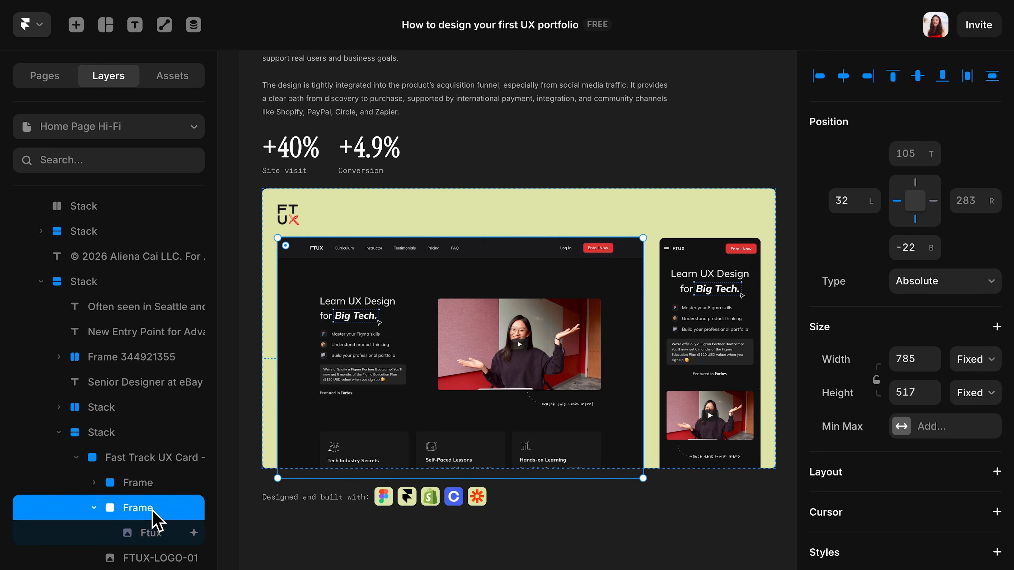
click(150, 484)
click(146, 506)
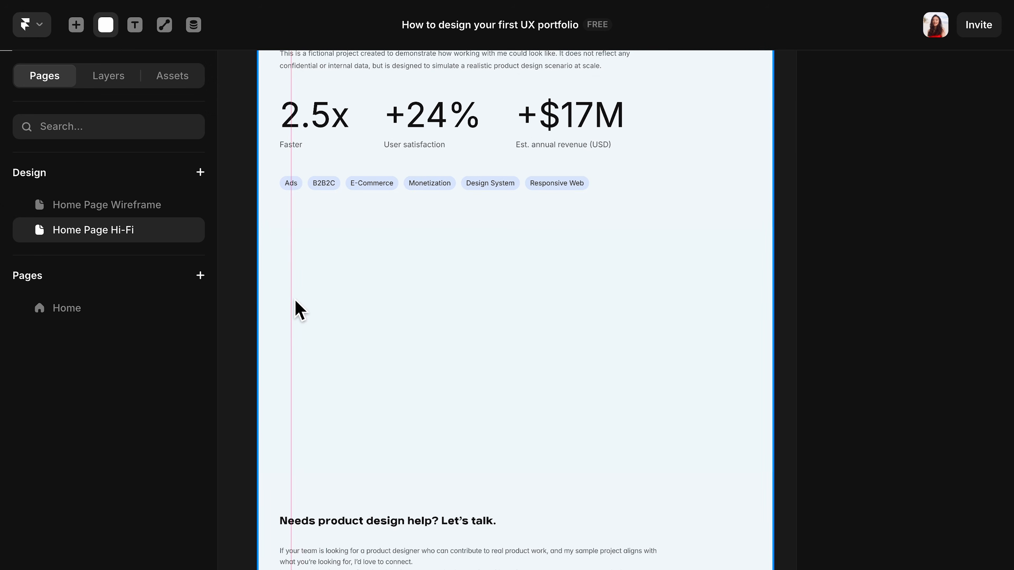
- Draw a 1100 × 550 frame below the eBay ads project's tags and fill it with the DCE8FD color sampled from them
key(f)
drag(280, 229, 751, 449)
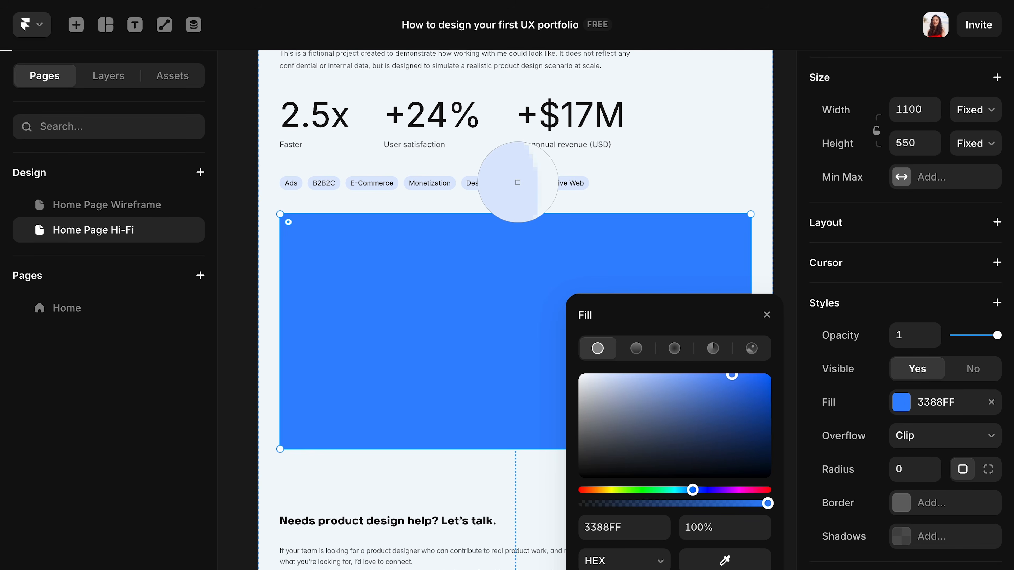
click(519, 182)
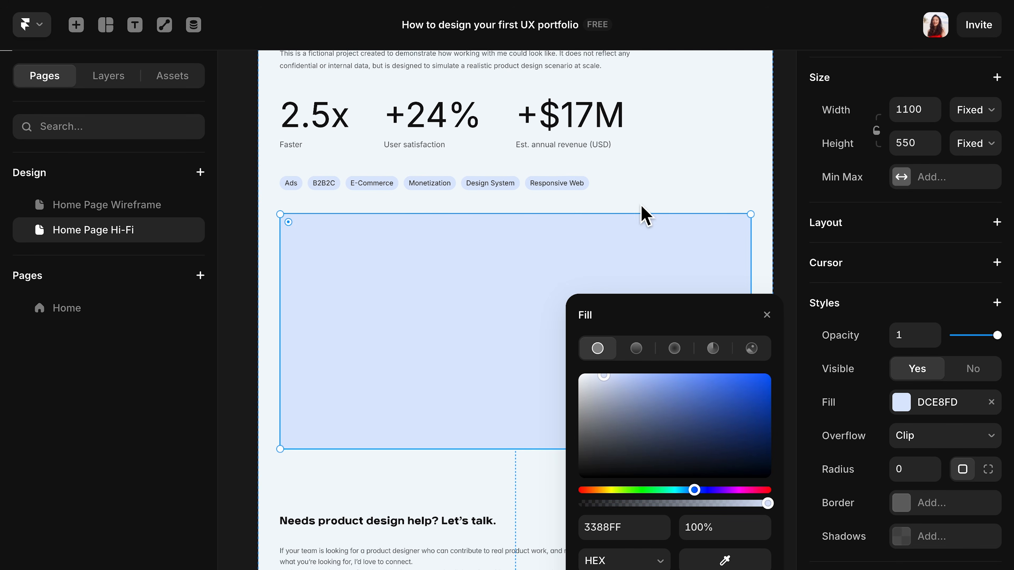
key(Escape)
- Paste the eBay logo into the light blue frame and insert a Video element of about 808 × 434 beside it
key(ctrl+v)
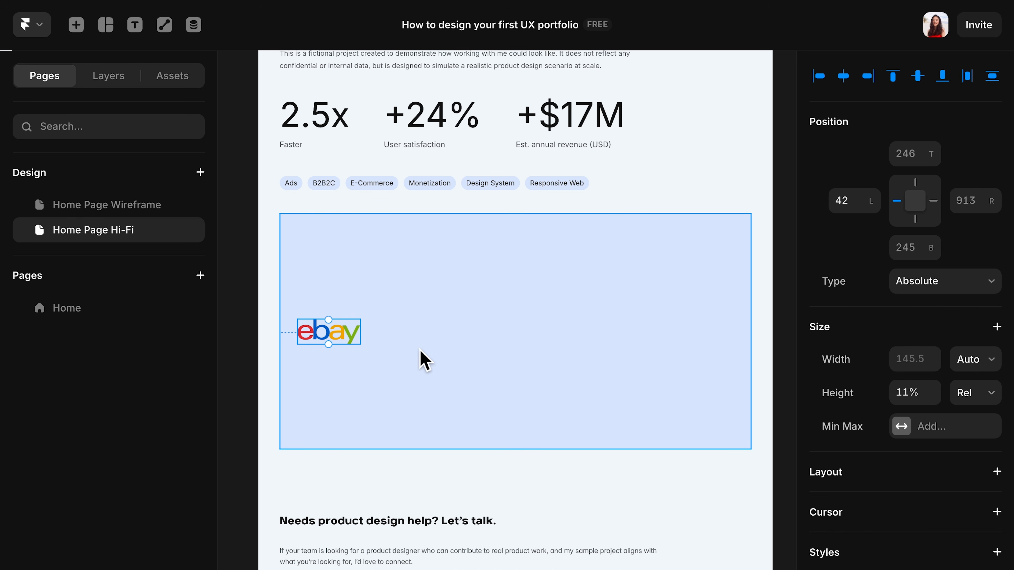
click(79, 27)
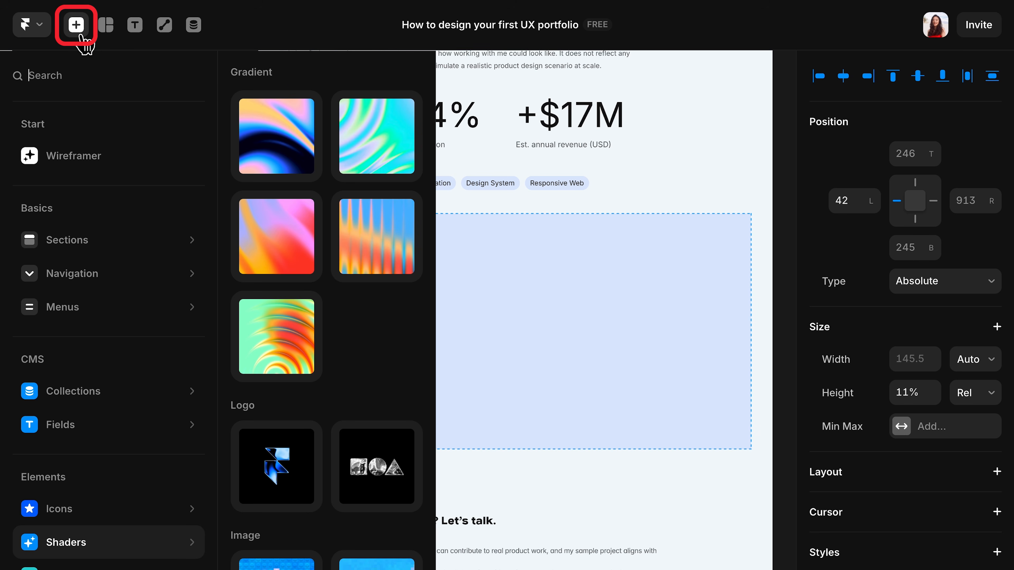
click(165, 516)
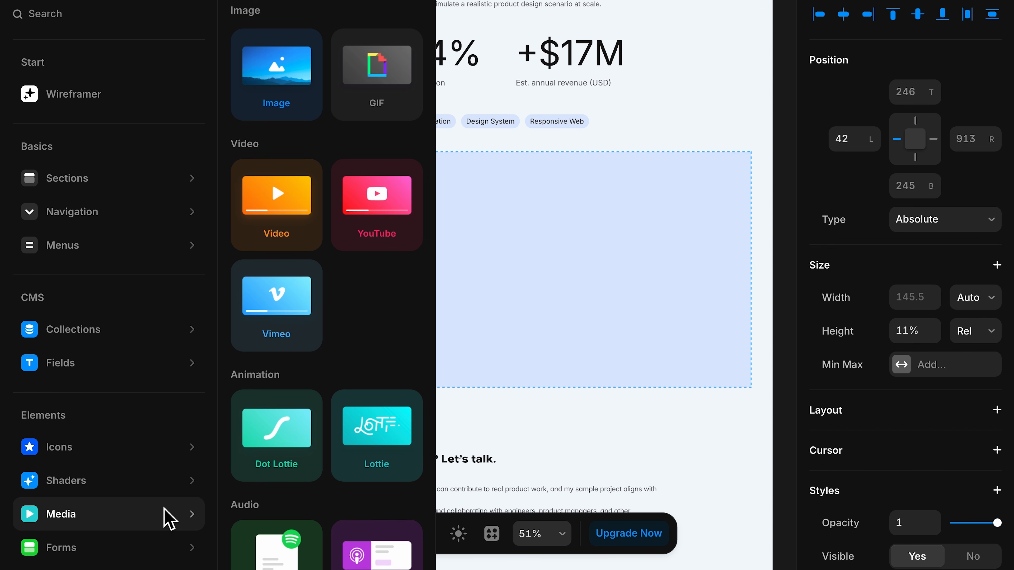
drag(299, 249, 647, 386)
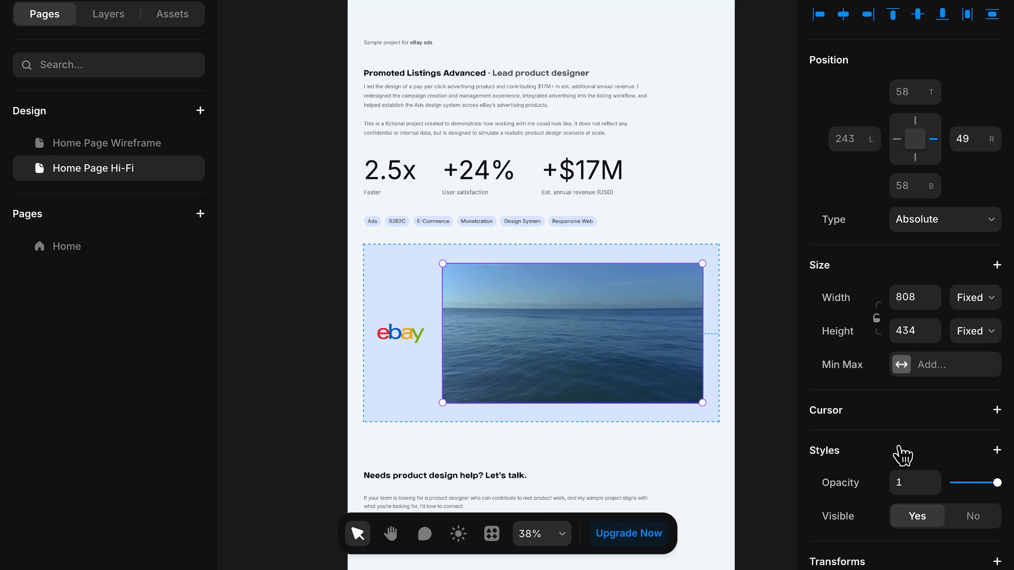
- Switch the video source to an uploaded file, choose the eBay solution video, and upload eBay Solution.png as its poster image
scroll(901, 453, down, 8)
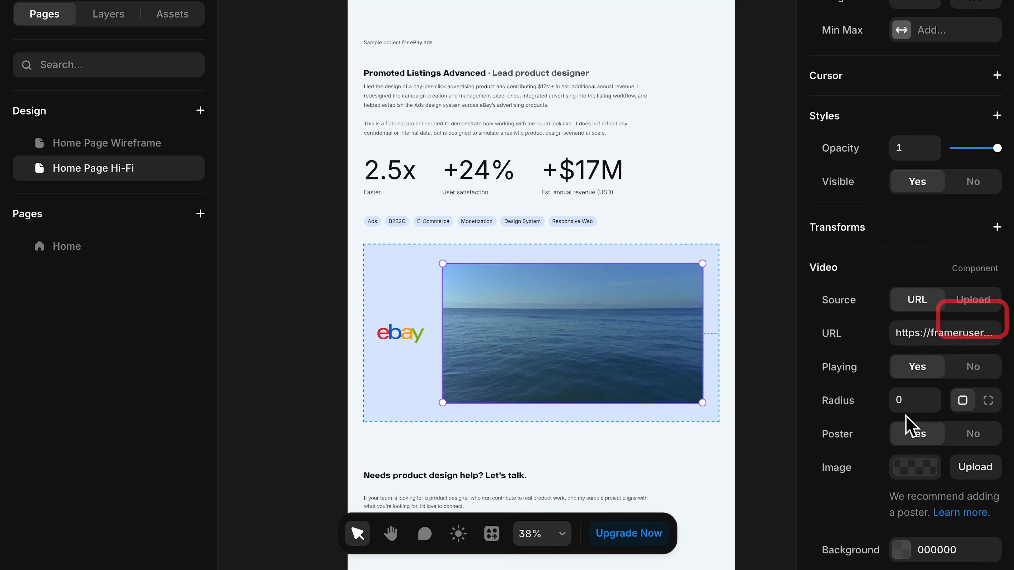
click(992, 310)
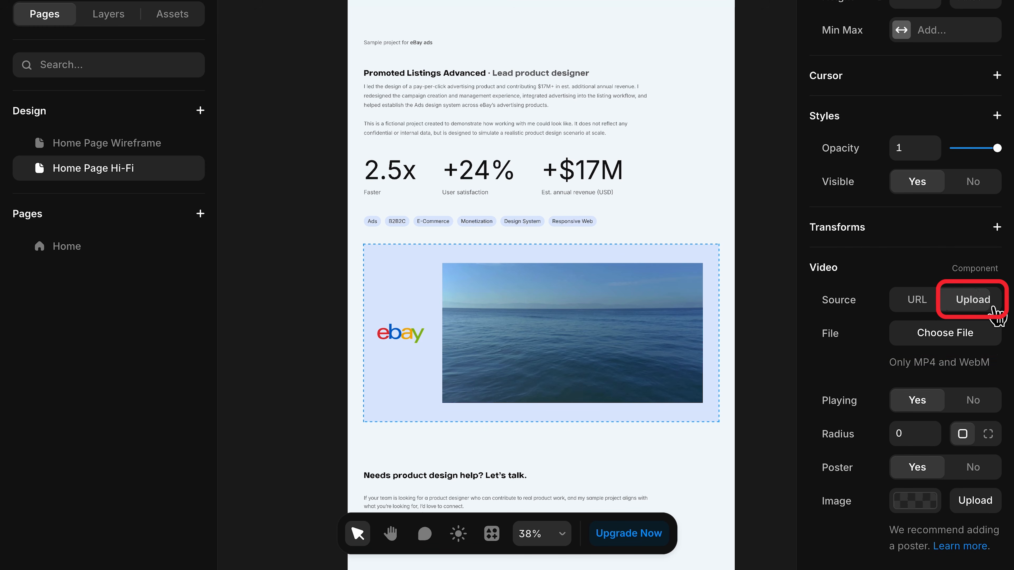
click(954, 335)
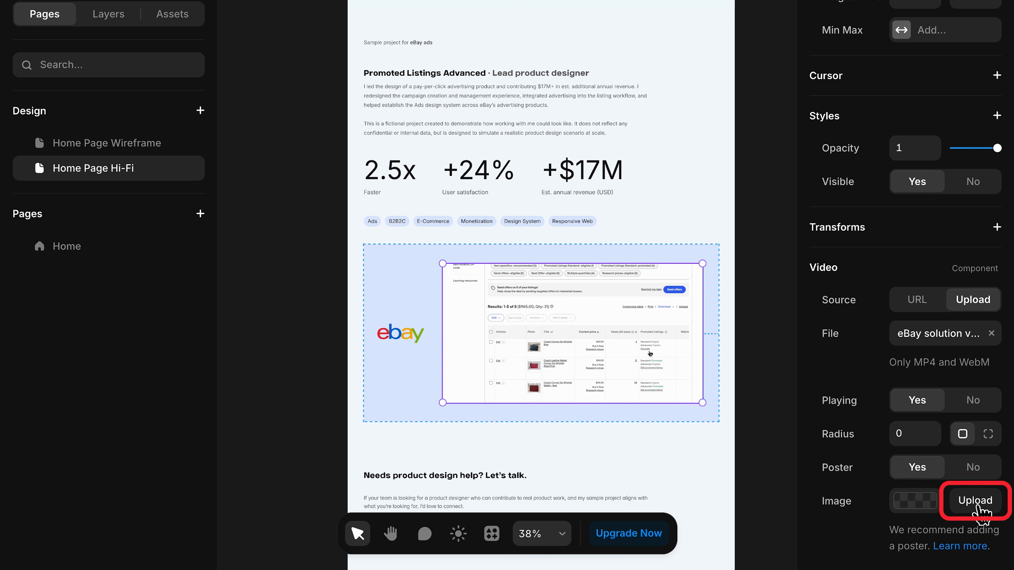
click(978, 507)
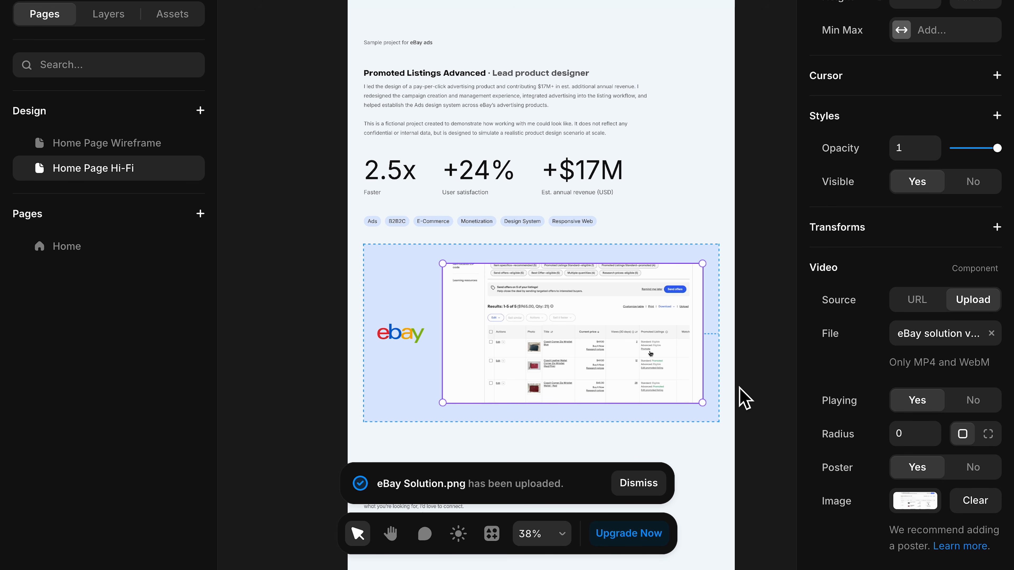
scroll(865, 385, down, 5)
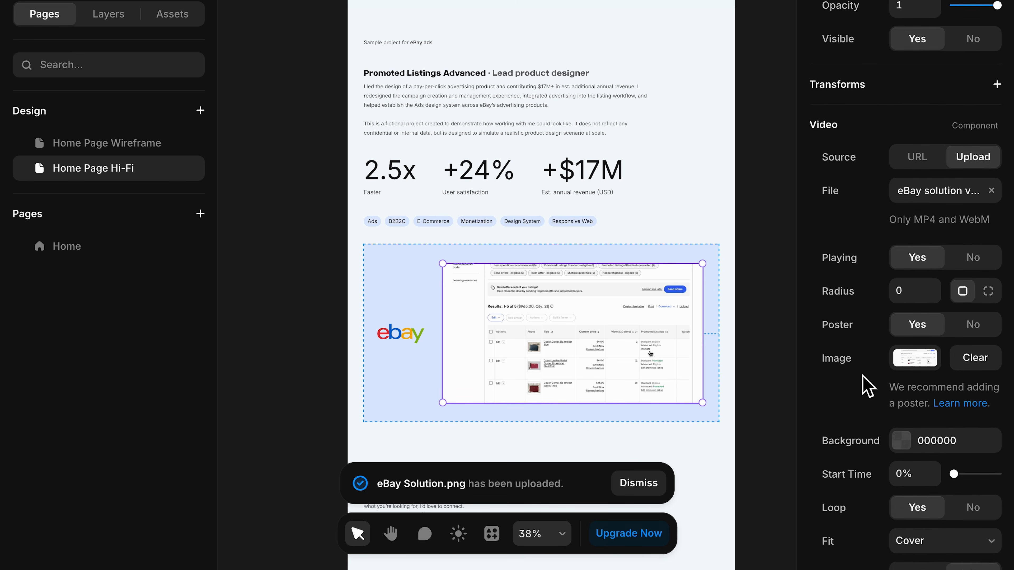